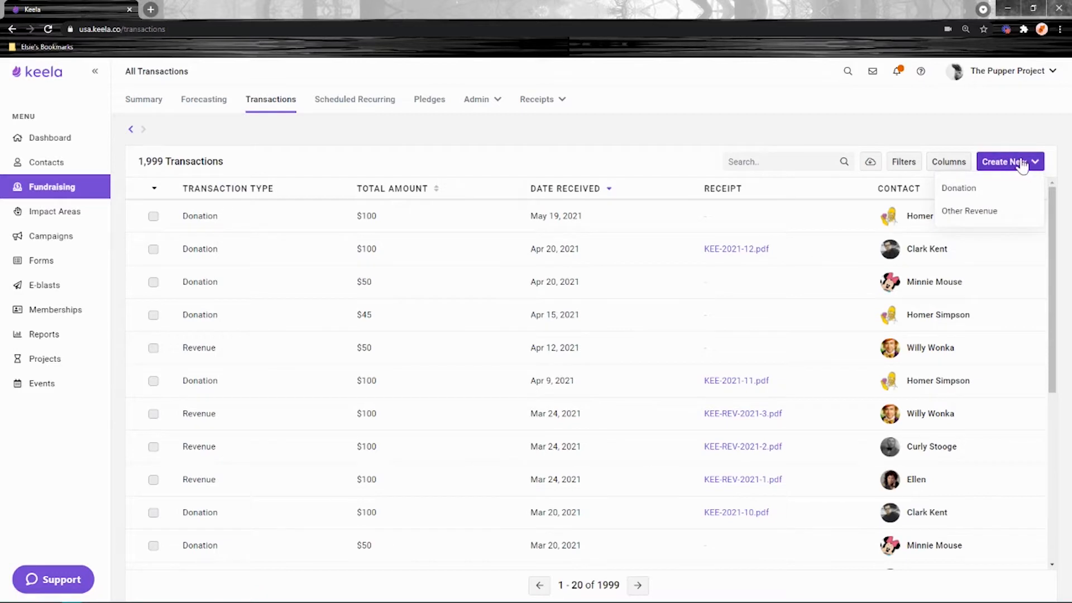
Start a new donation transaction for the contact Daffy Duck, keeping Money as the gift type
click(965, 189)
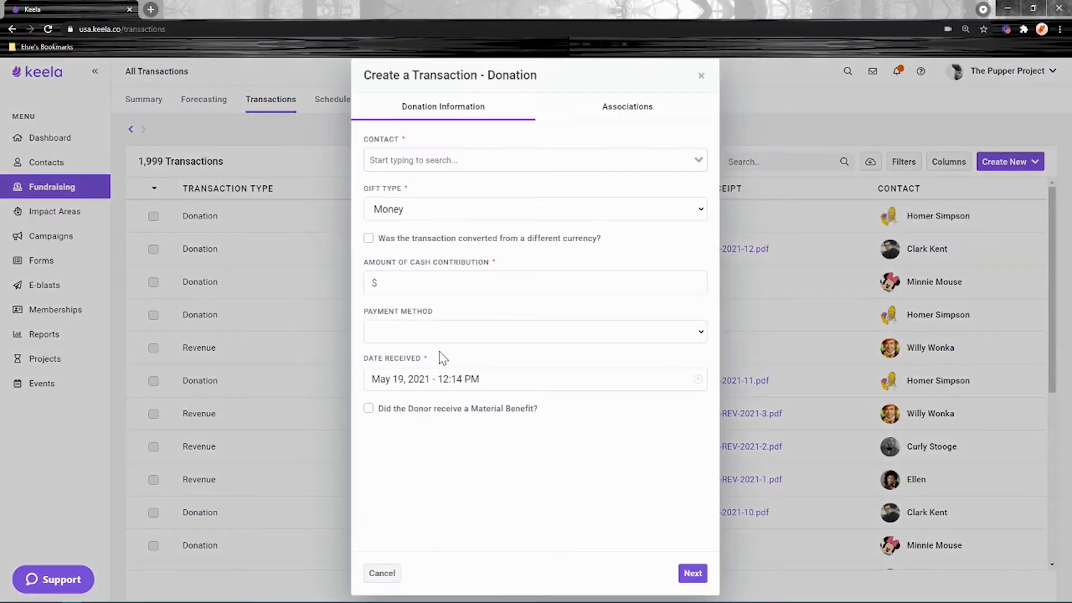
click(500, 161)
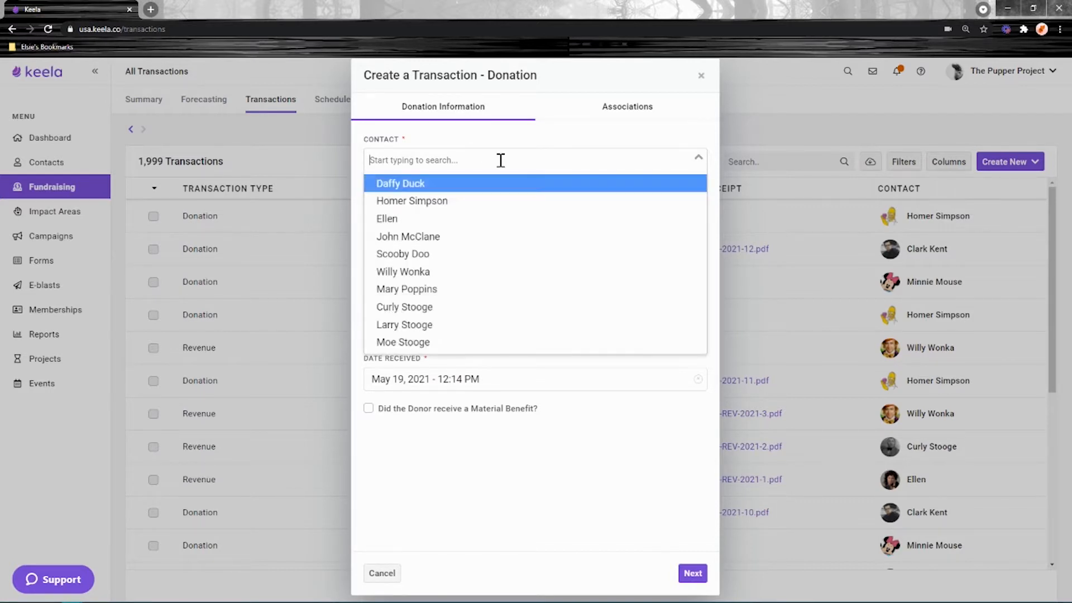
click(403, 187)
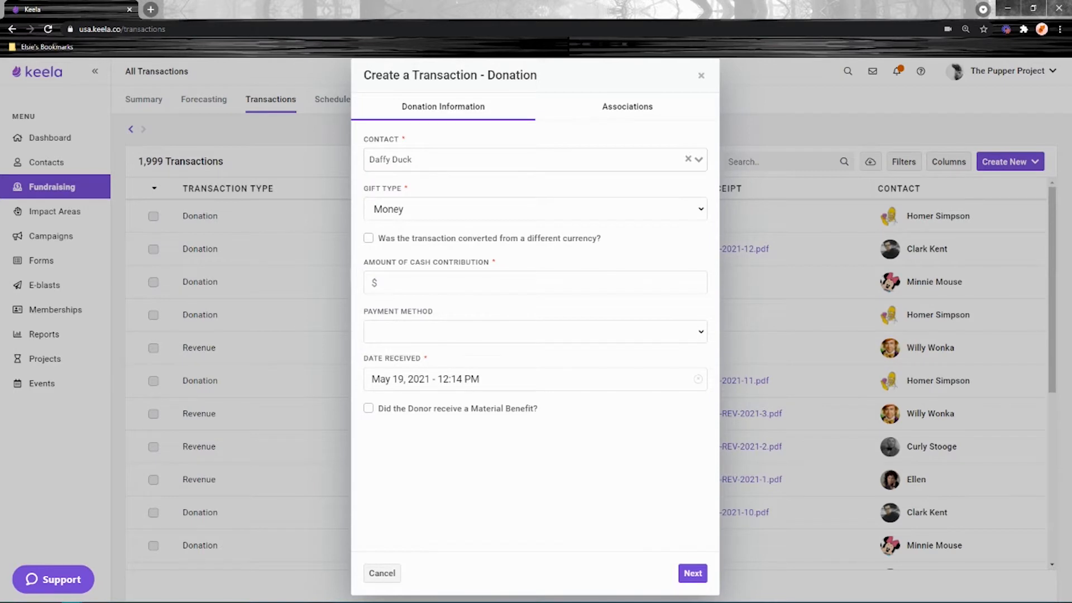
click(447, 223)
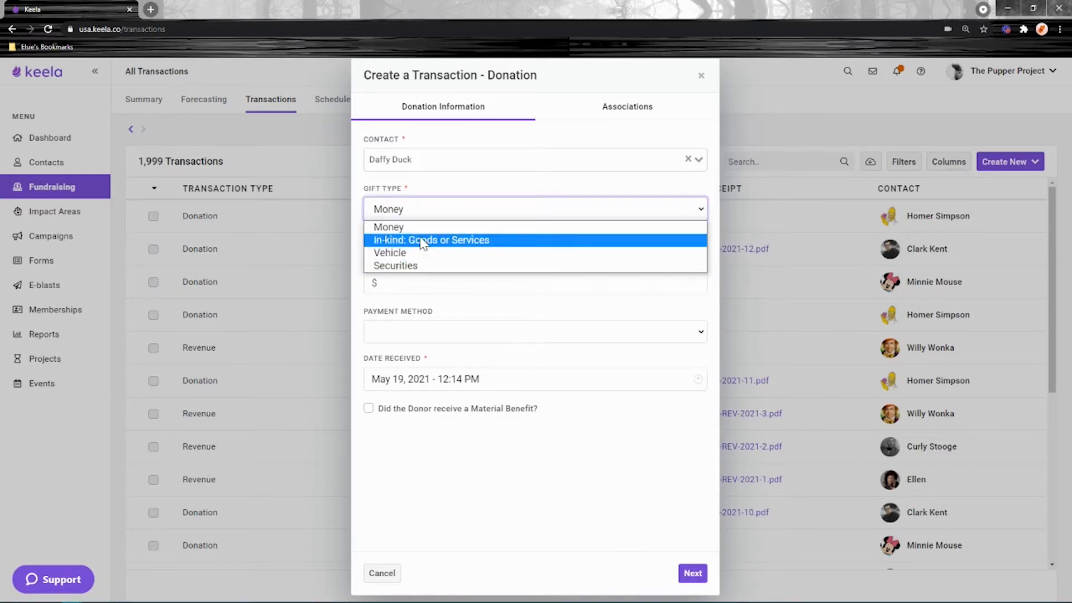
click(606, 431)
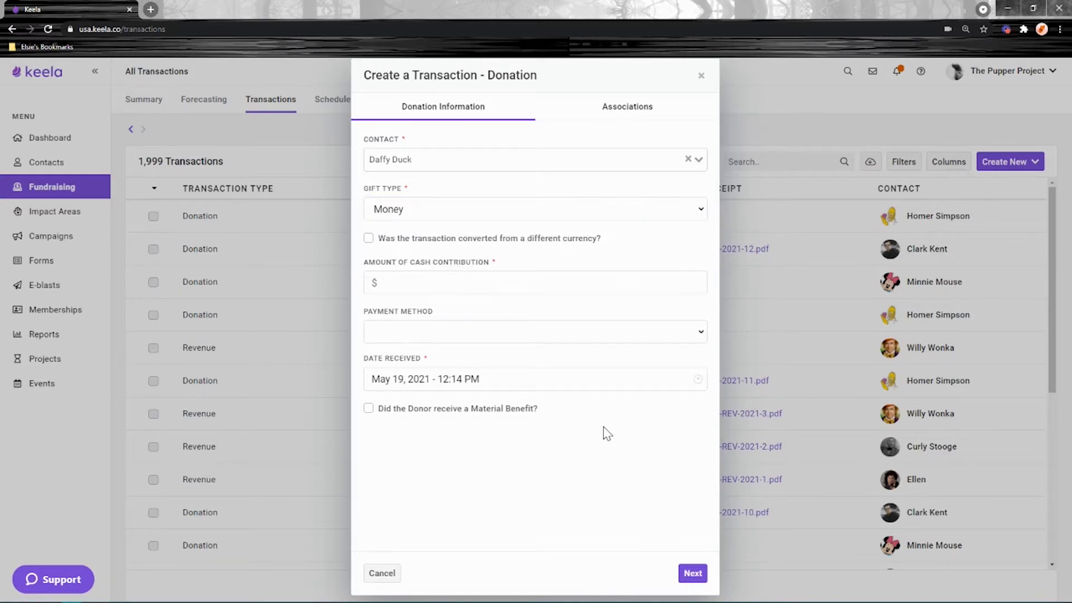
Set the donation's cash contribution to $100 and its payment method to Cash
click(407, 284)
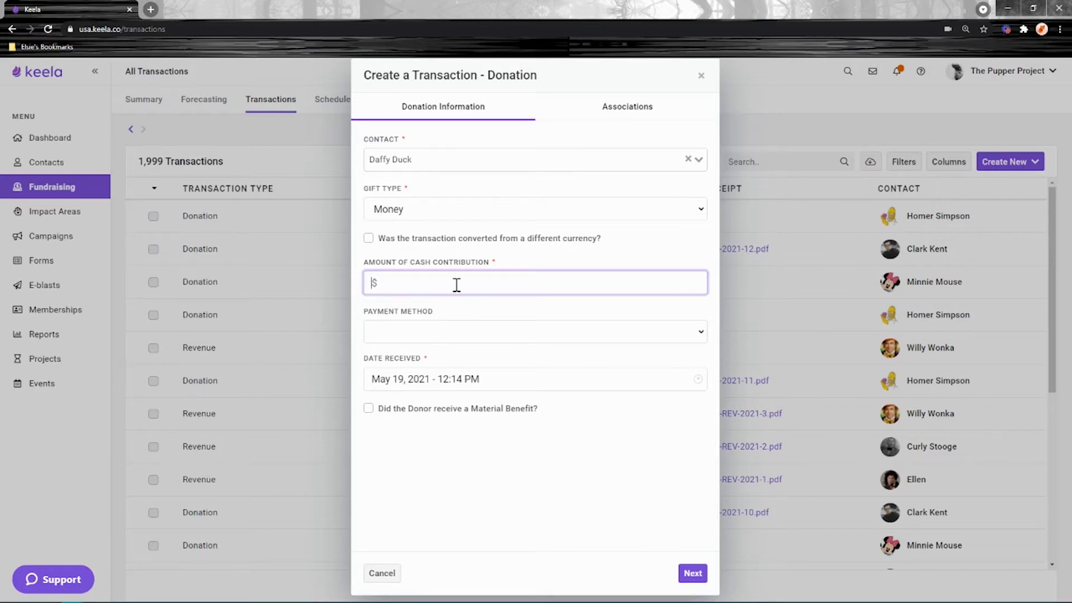
text(100)
drag(447, 321, 367, 322)
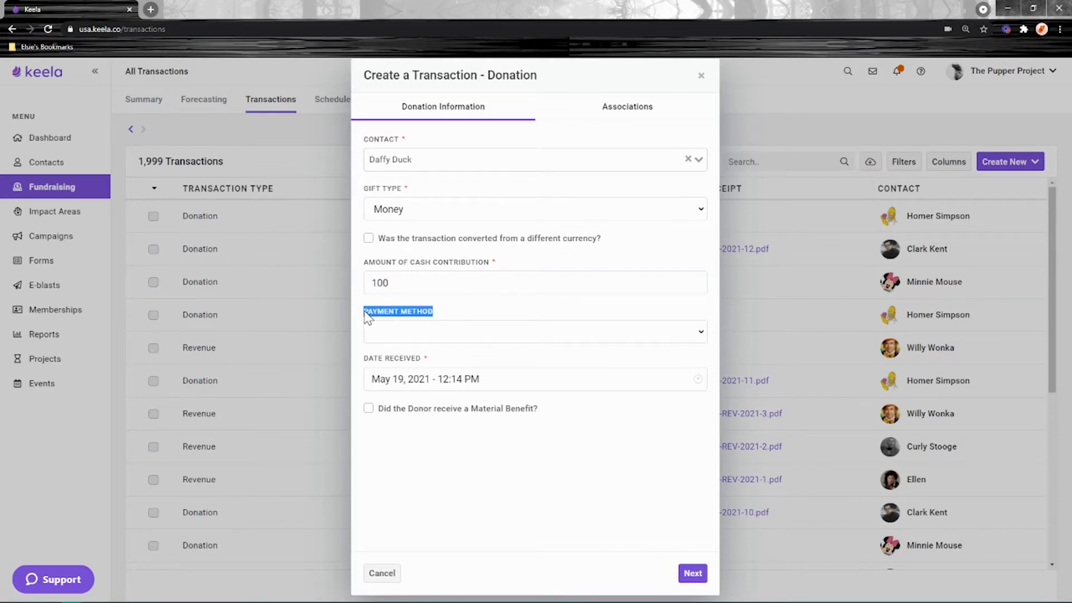
click(473, 330)
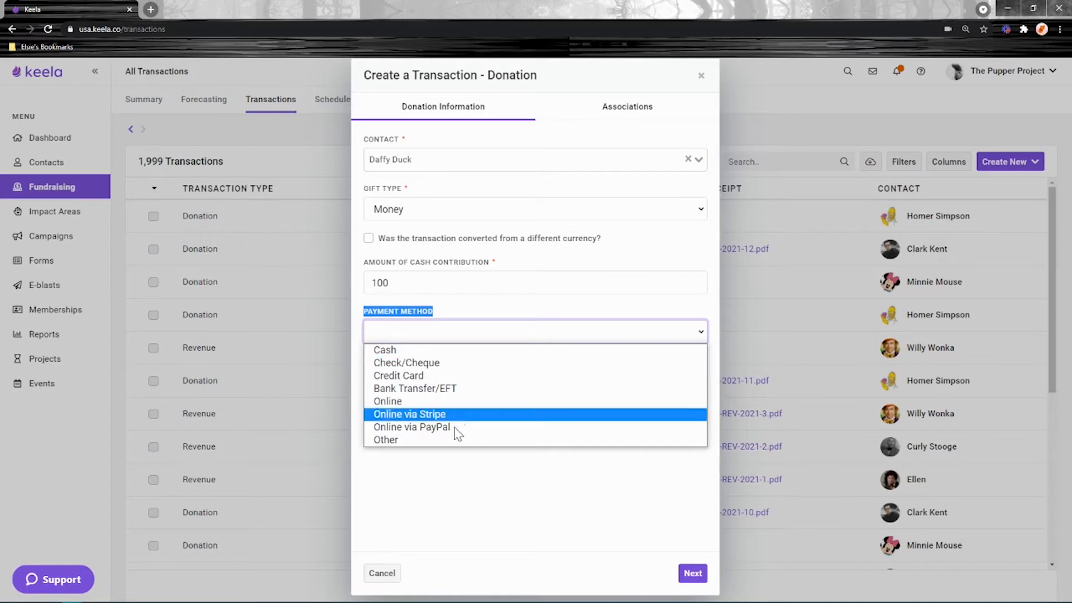
click(395, 442)
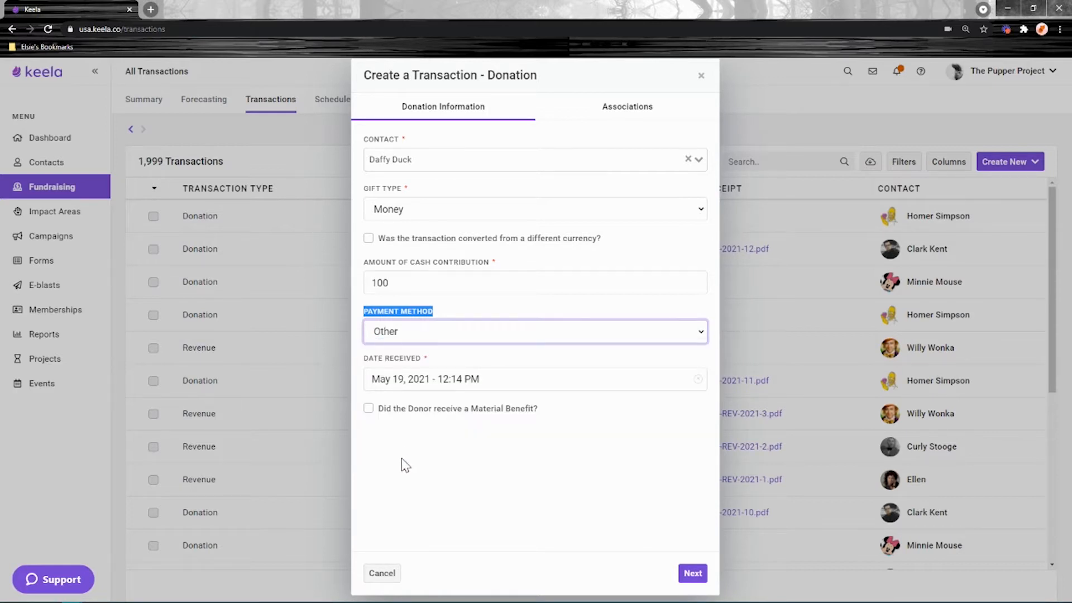
click(453, 334)
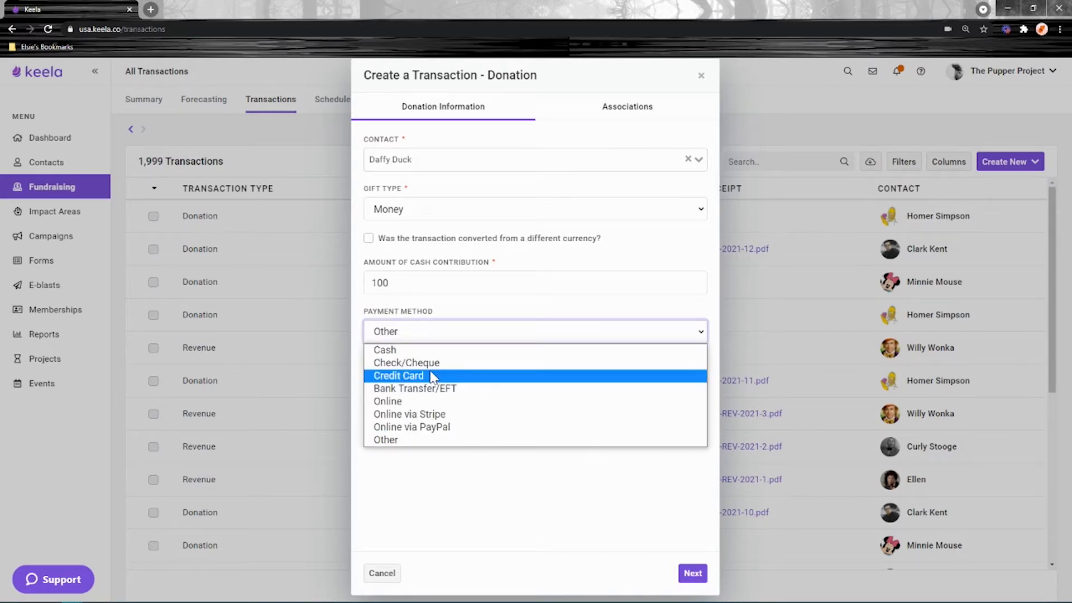
click(413, 352)
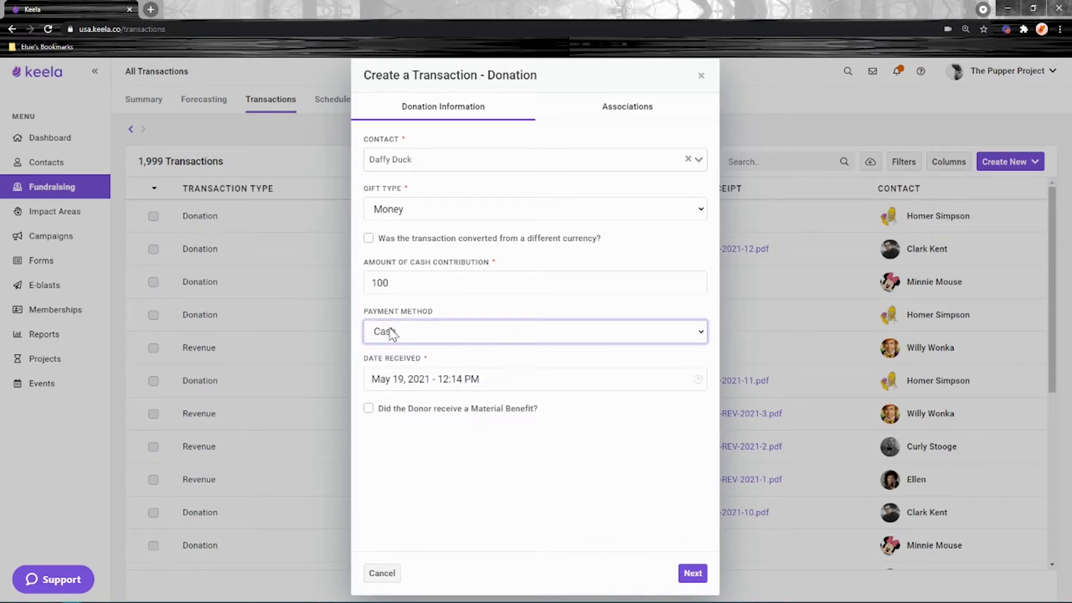
click(495, 487)
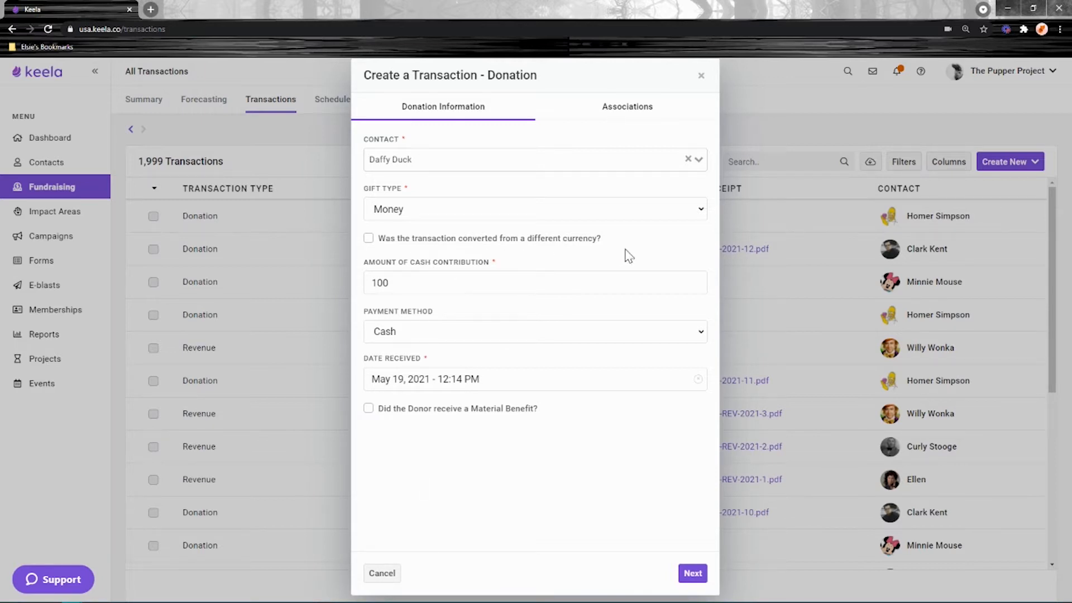
Inspect the extra fields for currency conversion and donor material benefit, leaving both options turned off
click(368, 239)
drag(435, 261, 363, 266)
drag(623, 262, 499, 272)
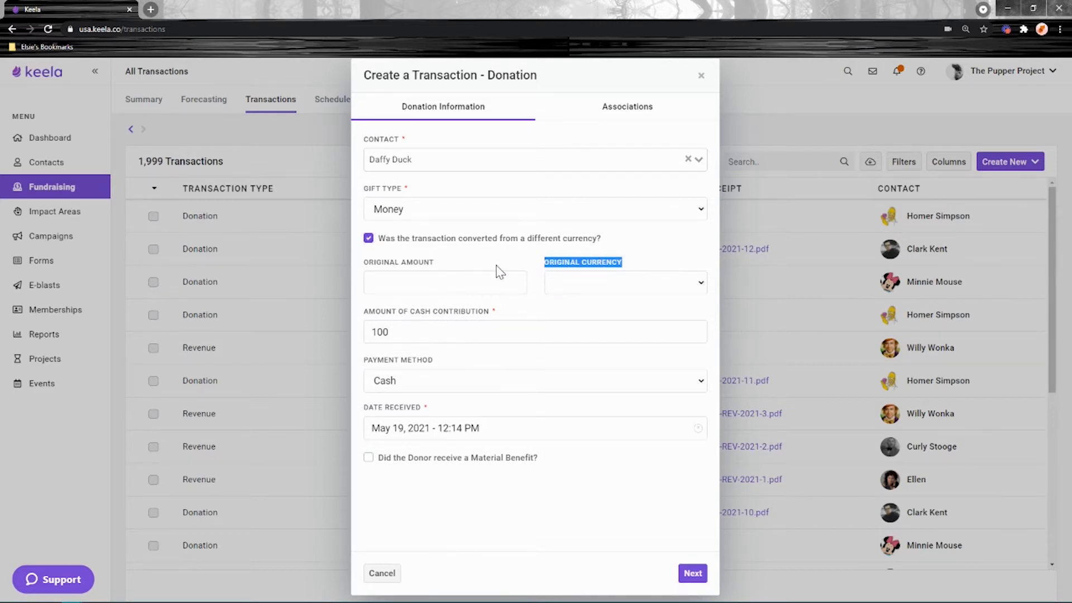
click(368, 239)
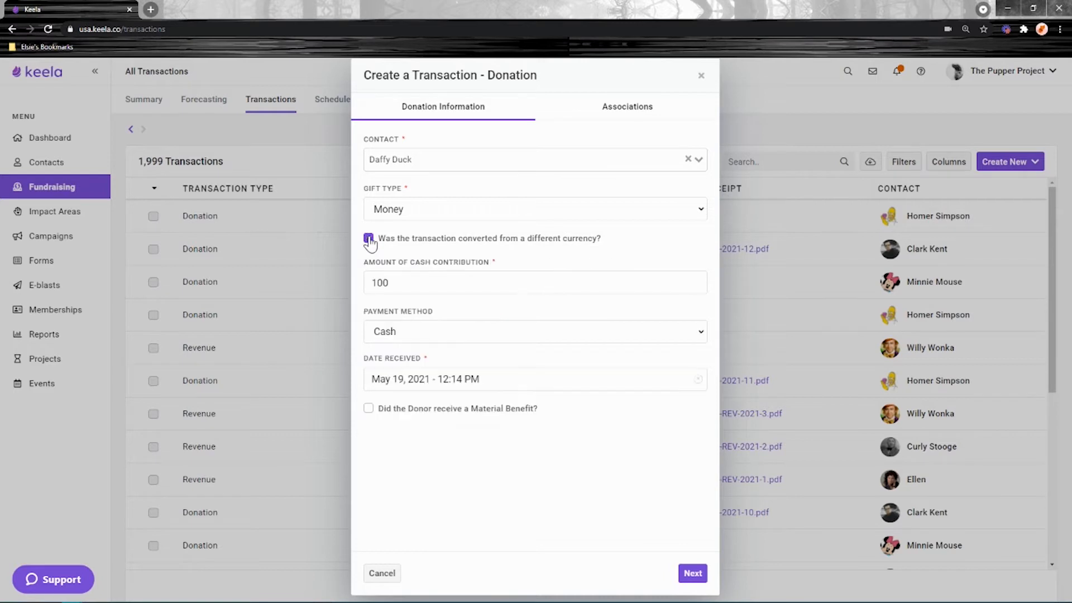
click(369, 409)
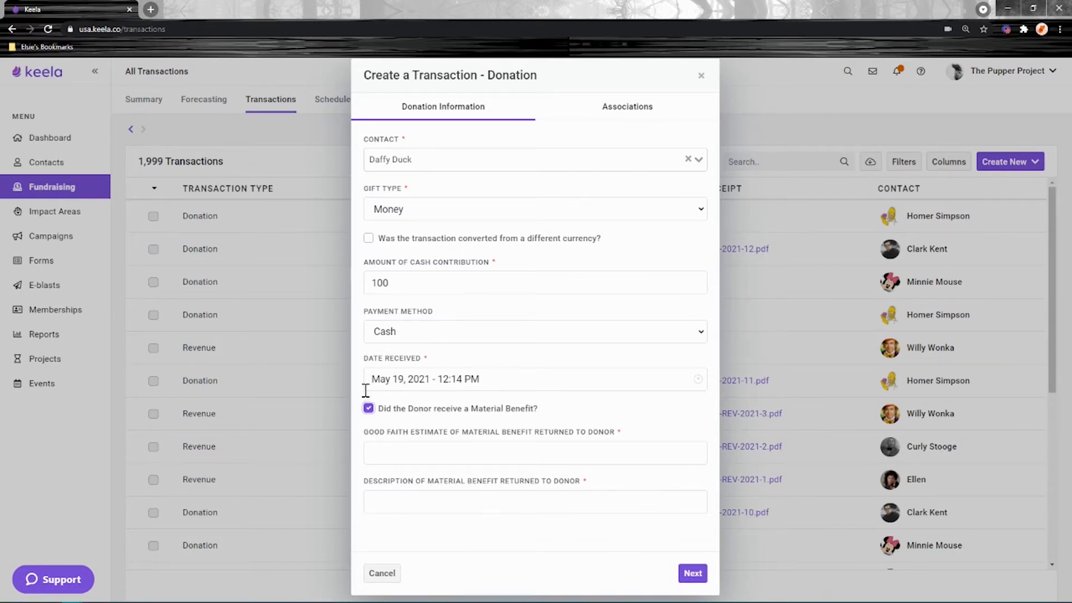
click(368, 410)
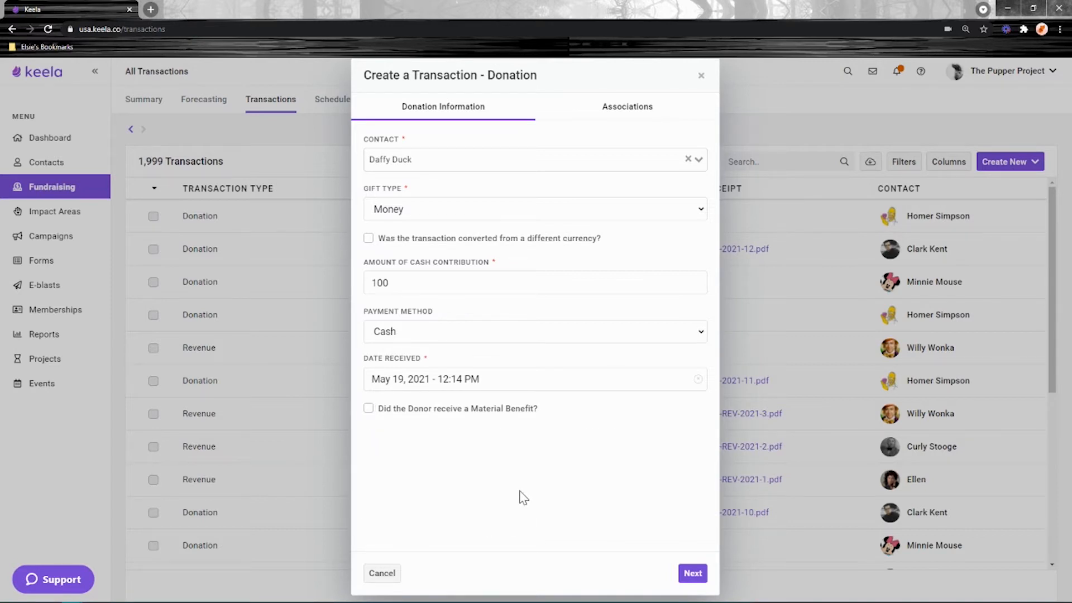
Continue to the donation's associations and assign its soft credit to Scooby Doo
click(692, 573)
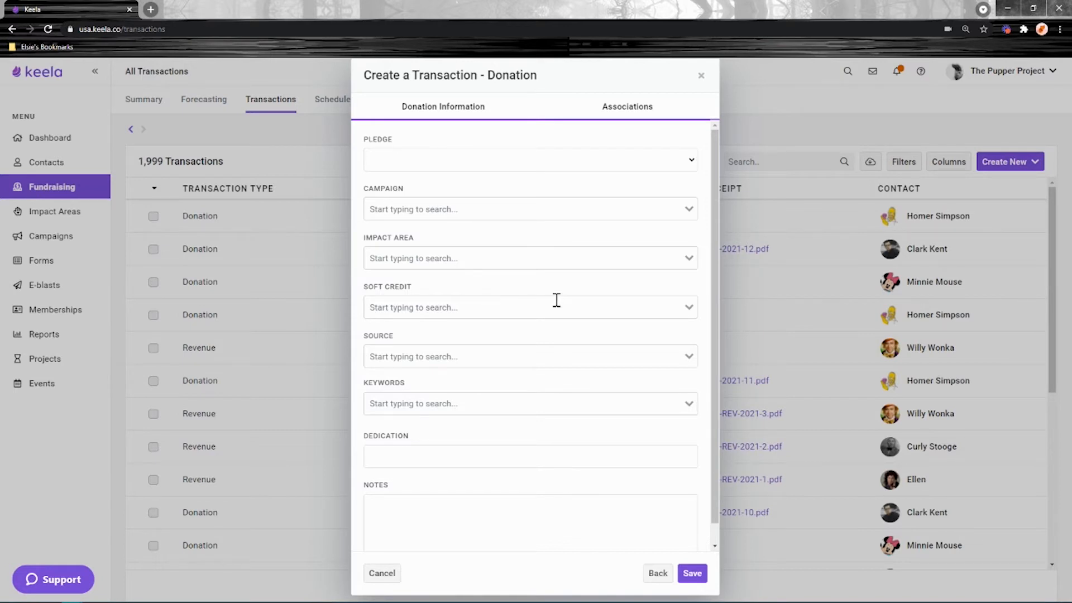
drag(398, 140, 363, 142)
drag(413, 190, 363, 191)
drag(420, 236, 363, 240)
click(446, 238)
drag(430, 288, 363, 288)
click(473, 287)
click(412, 308)
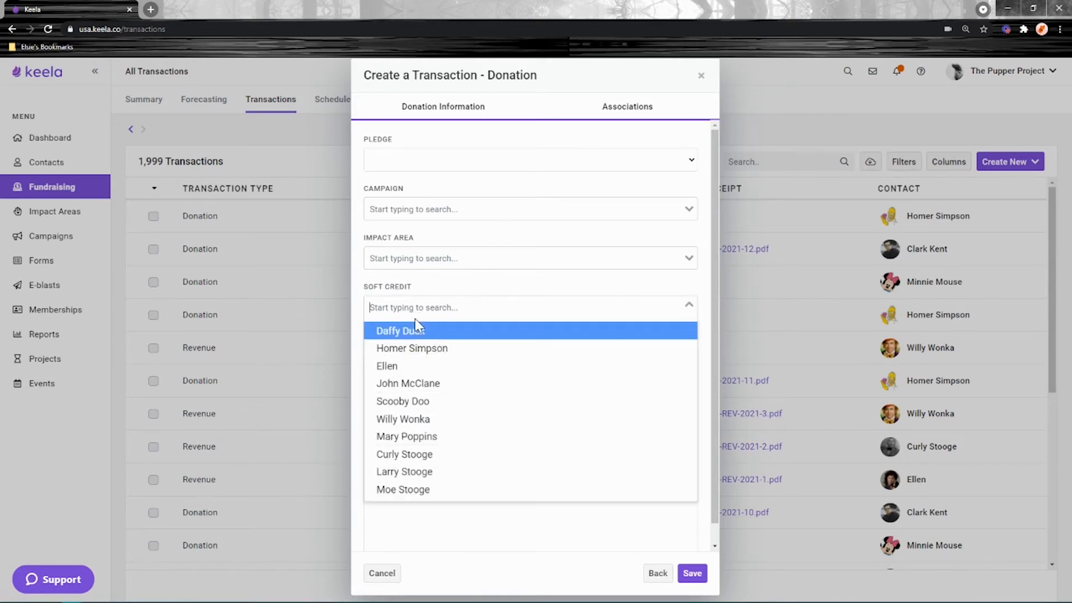
click(427, 400)
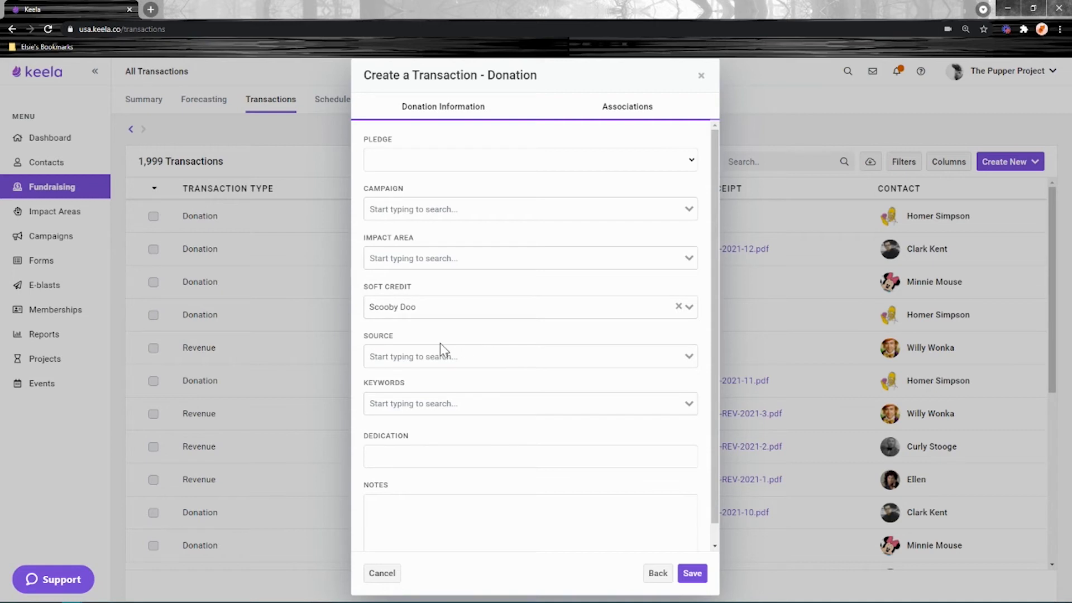
Set the donation's source to Employee Matching Program
drag(384, 337, 361, 334)
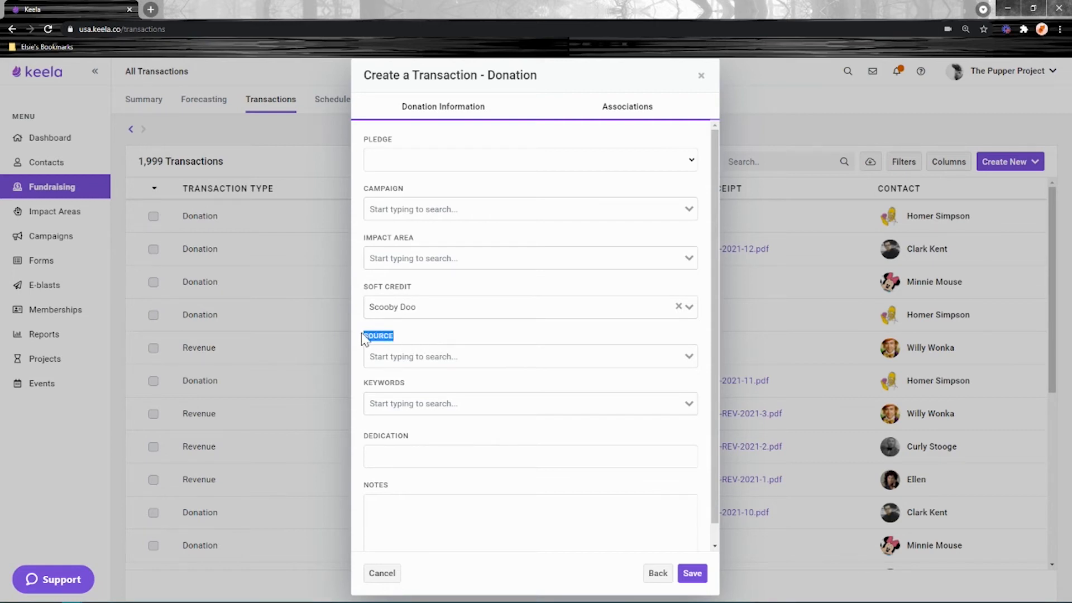
click(505, 339)
click(432, 358)
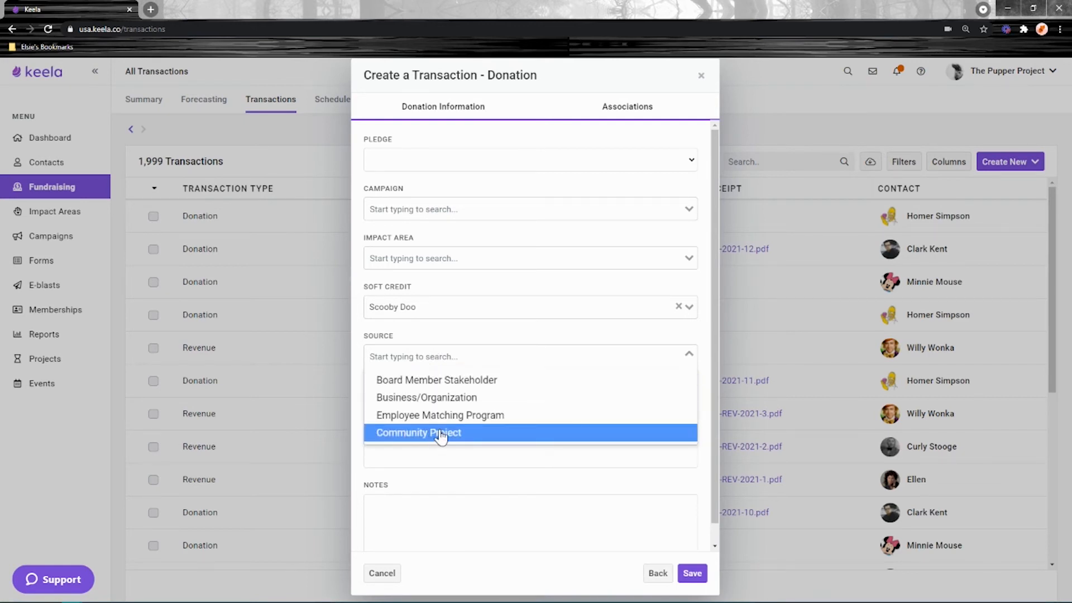
click(455, 421)
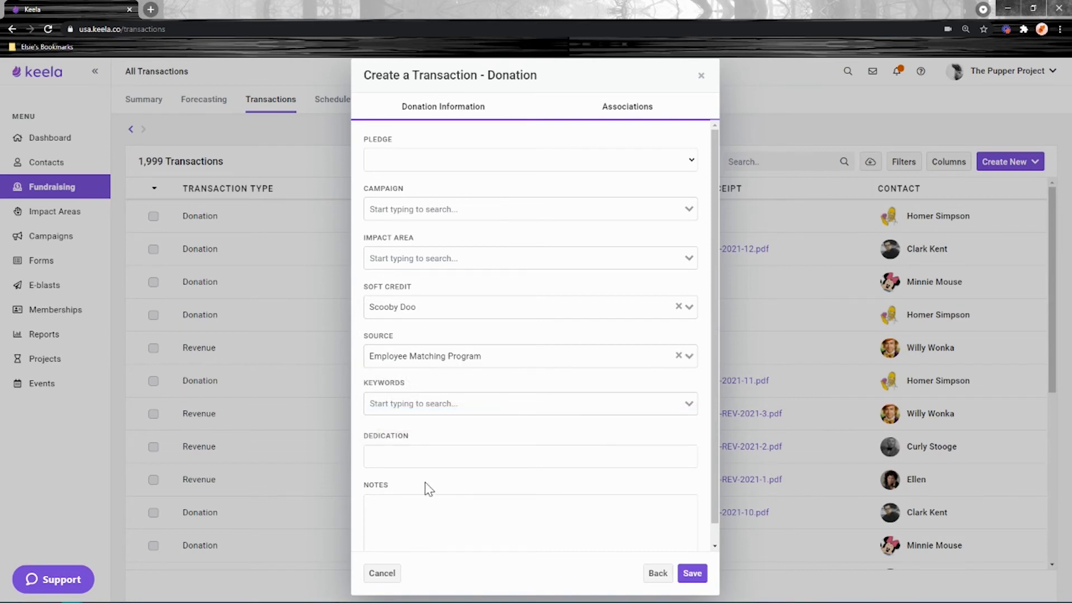
Add the existing keywords Check Cashed and Deposited to the donation
drag(412, 389, 363, 387)
click(500, 409)
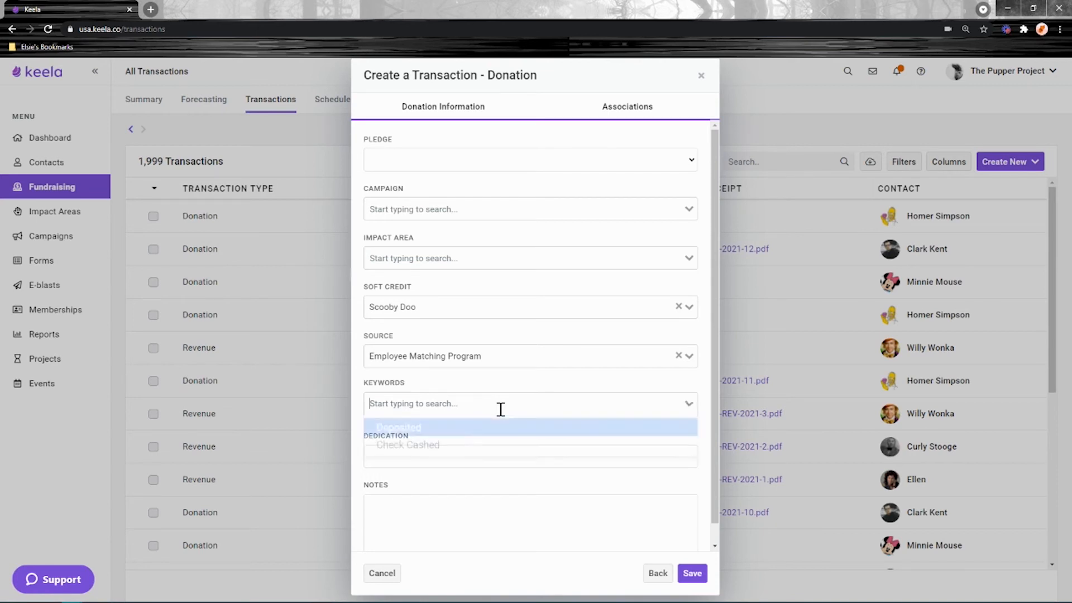
click(418, 454)
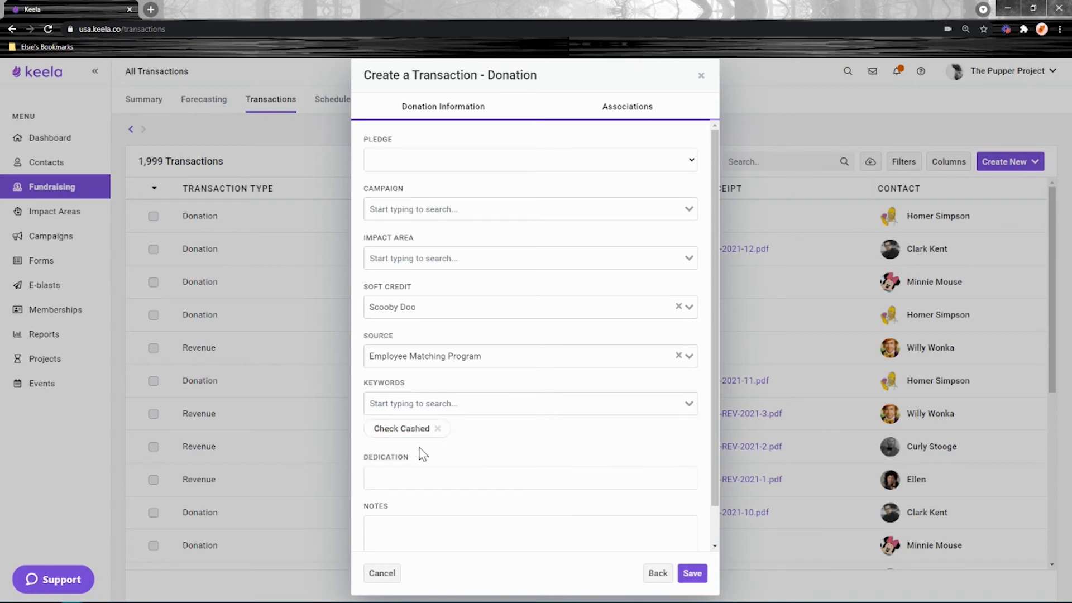
click(450, 408)
click(430, 433)
Create a new keyword Anything for the donation and remove it again
click(496, 401)
text(Antyhing)
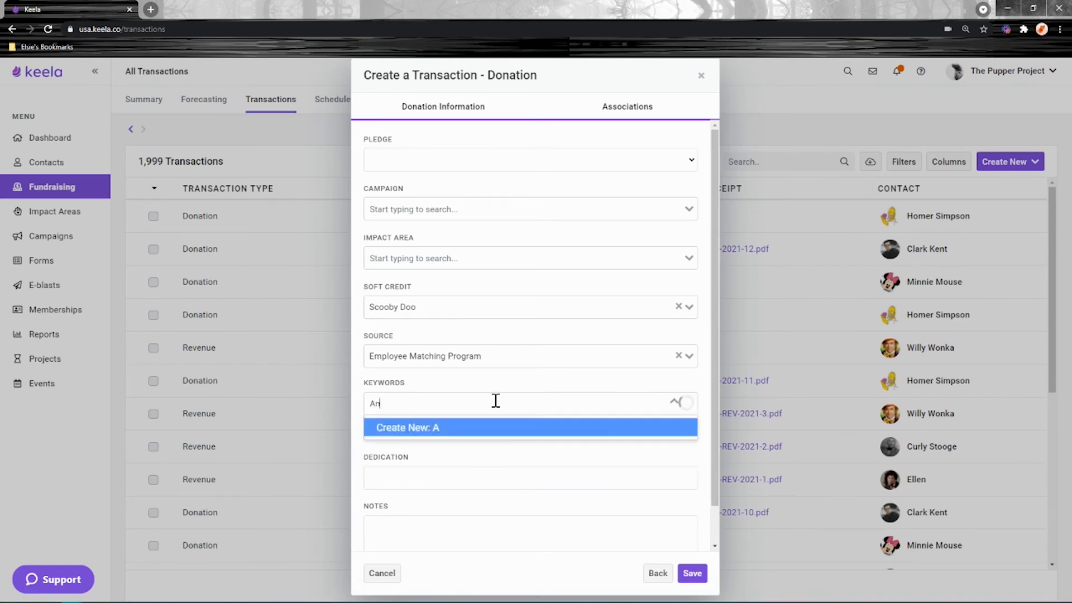
key(BackSpace)
key(BackSpace)
key(BackSpace)
key(BackSpace)
key(BackSpace)
key(BackSpace)
text(ything)
click(456, 432)
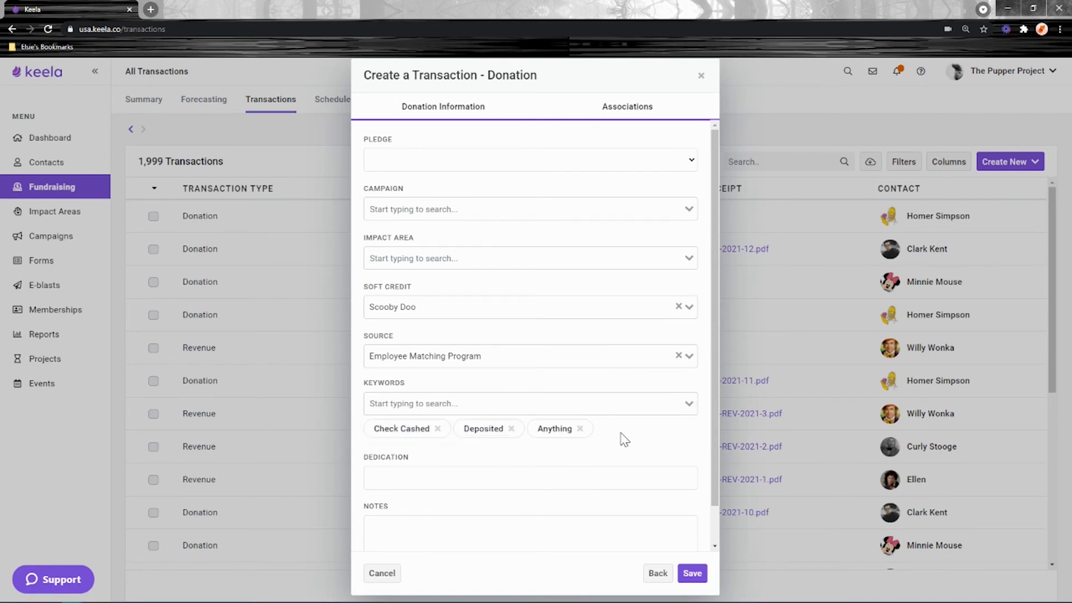
click(579, 430)
Leave the dedication and notes empty and save the donation
scroll(614, 440, down, 1)
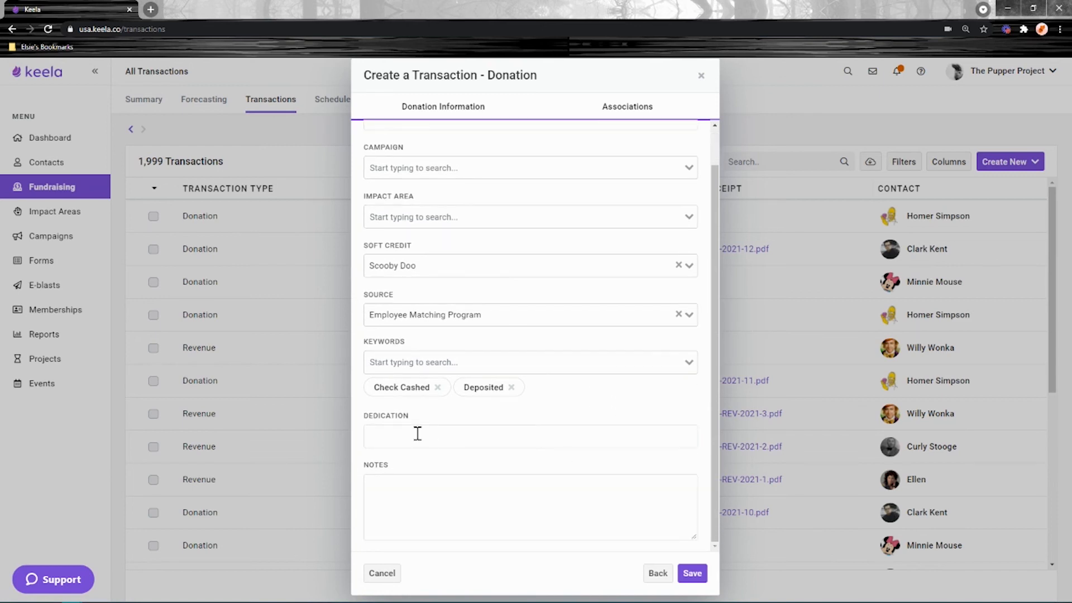
drag(410, 419, 372, 420)
click(431, 503)
drag(399, 466, 368, 469)
click(473, 498)
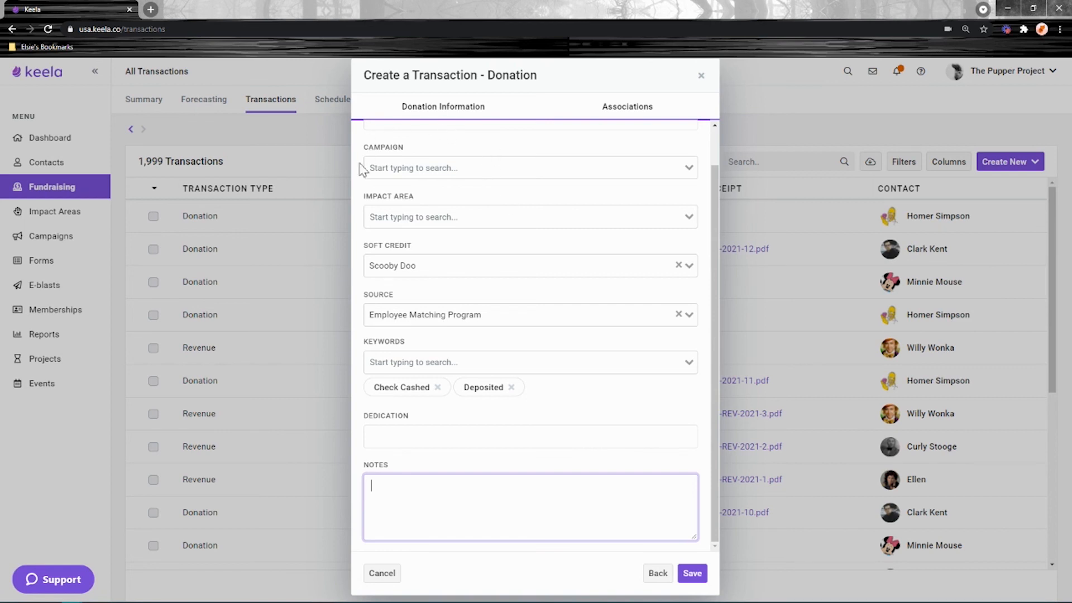
scroll(469, 367, up, 1)
scroll(601, 290, down, 1)
scroll(467, 285, up, 1)
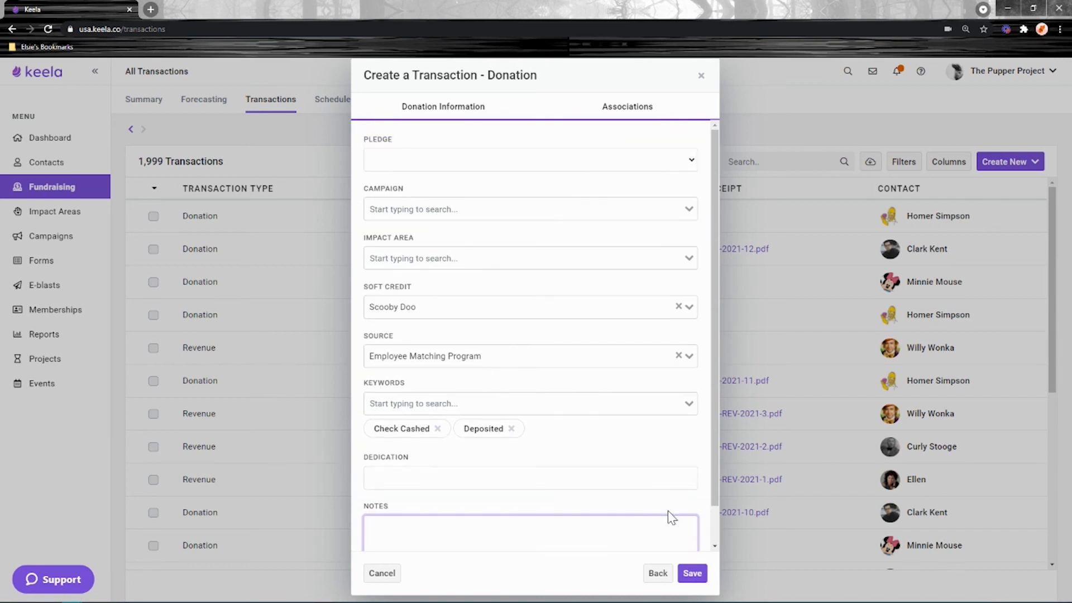
scroll(661, 509, down, 1)
click(691, 573)
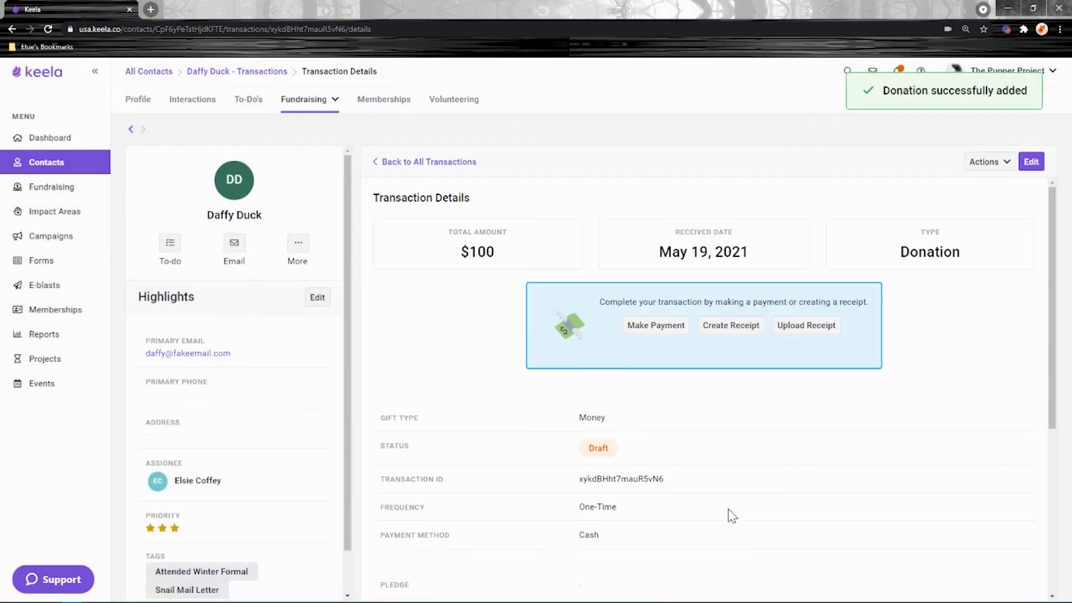